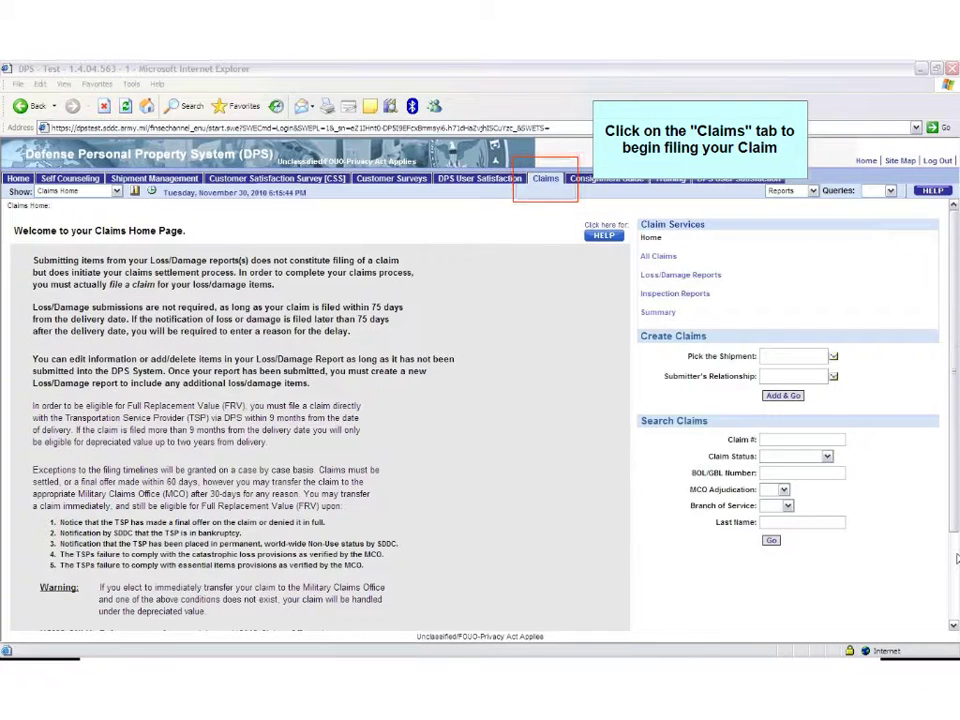
Go to the Claims home page and open the empty Loss/Damage Reports list
left_click(555, 181)
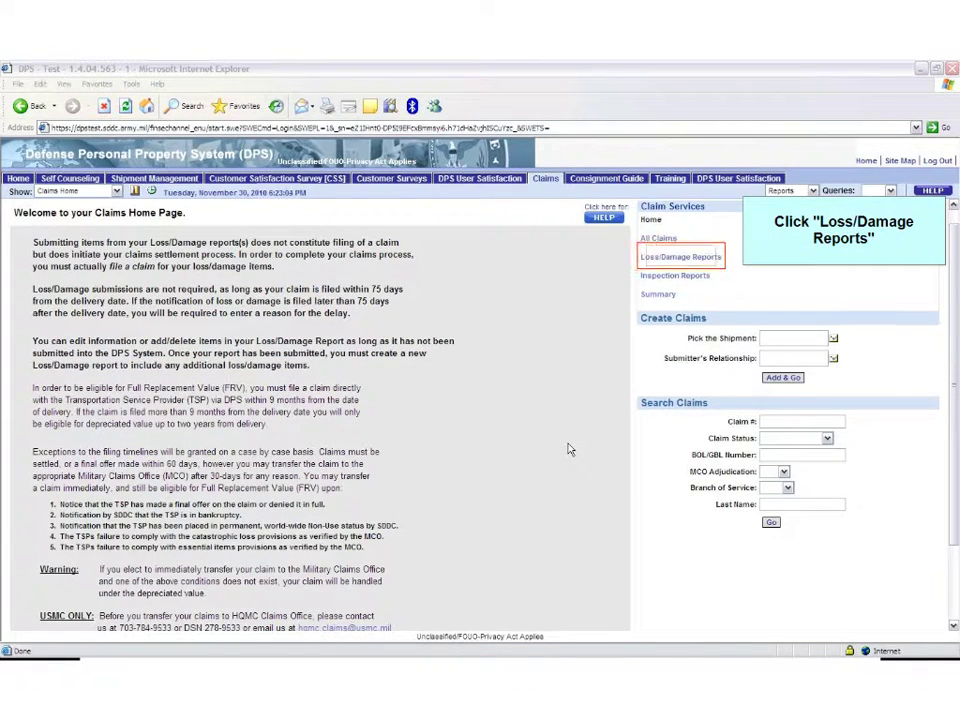
left_click(651, 262)
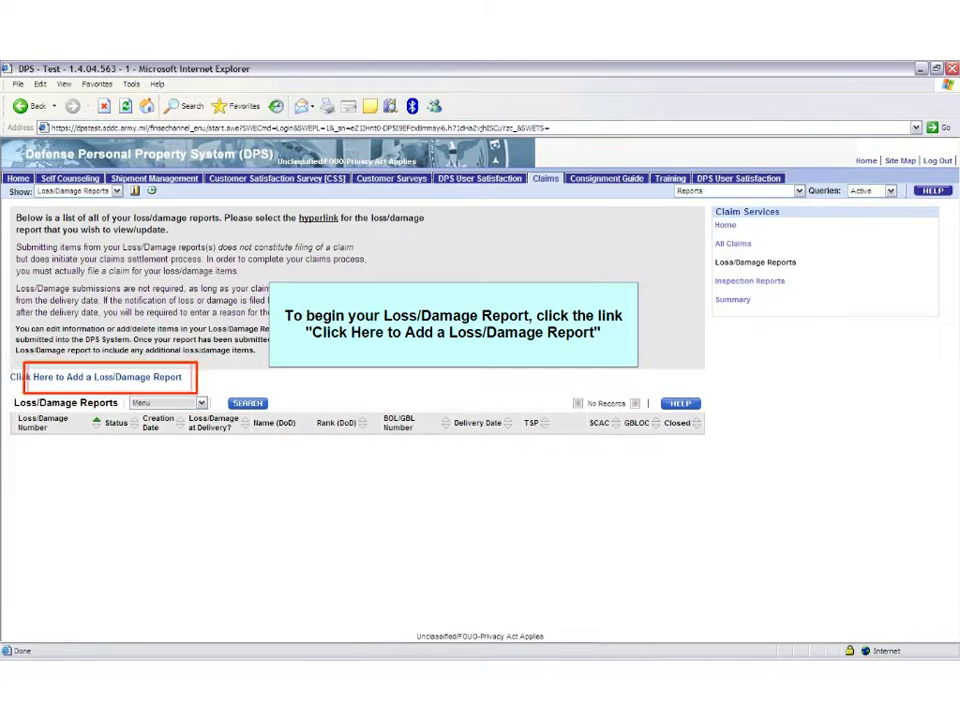
Create a new blank loss/damage report and bring up the BOL/GBL shipment lookup
left_click(172, 380)
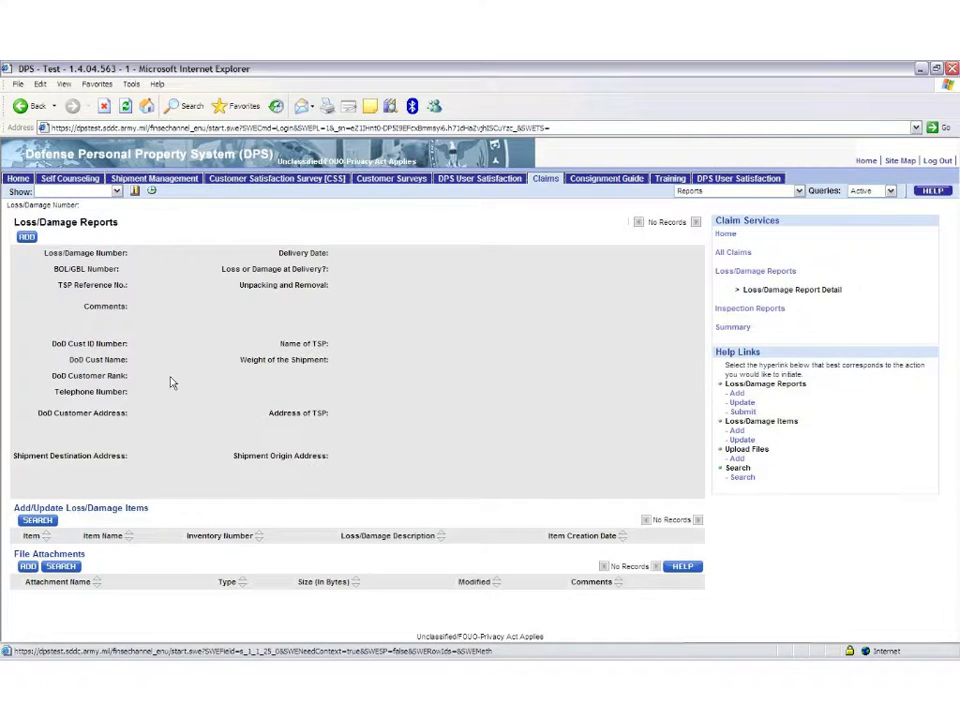
left_click(28, 240)
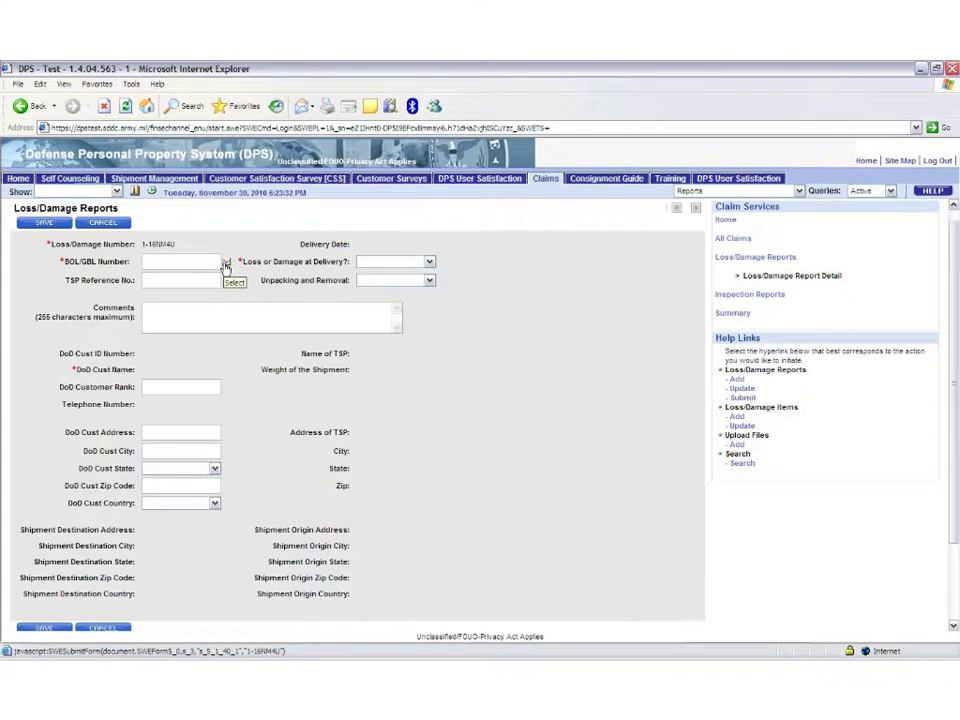
left_click(226, 265)
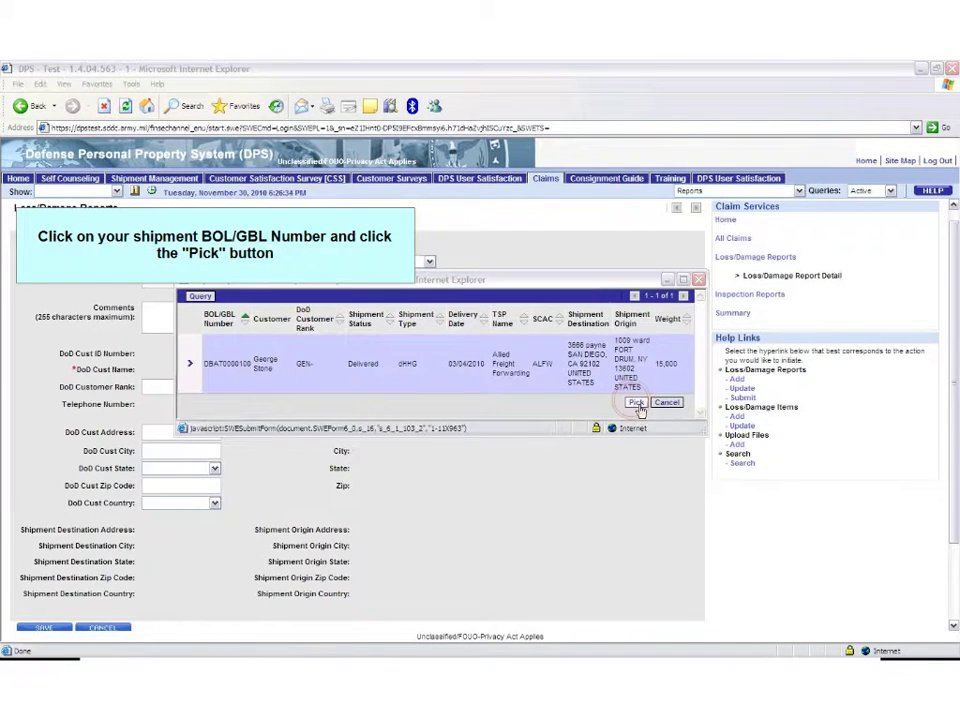
Attach the delivered shipment, answer Y for loss or damage at delivery, and set unpacking to Performed
left_click(637, 404)
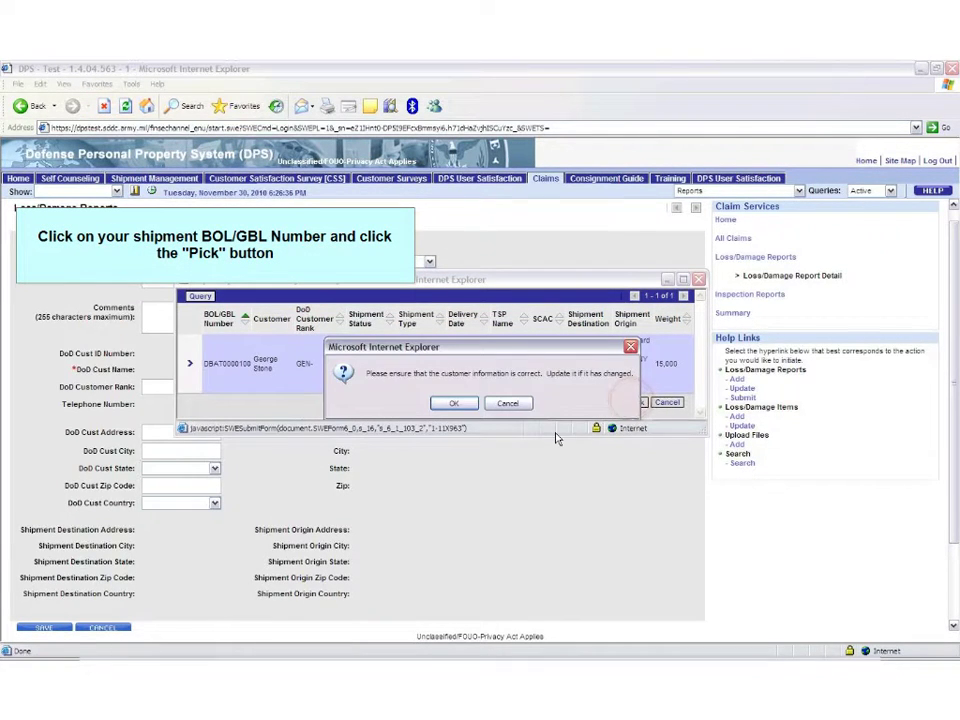
left_click(469, 406)
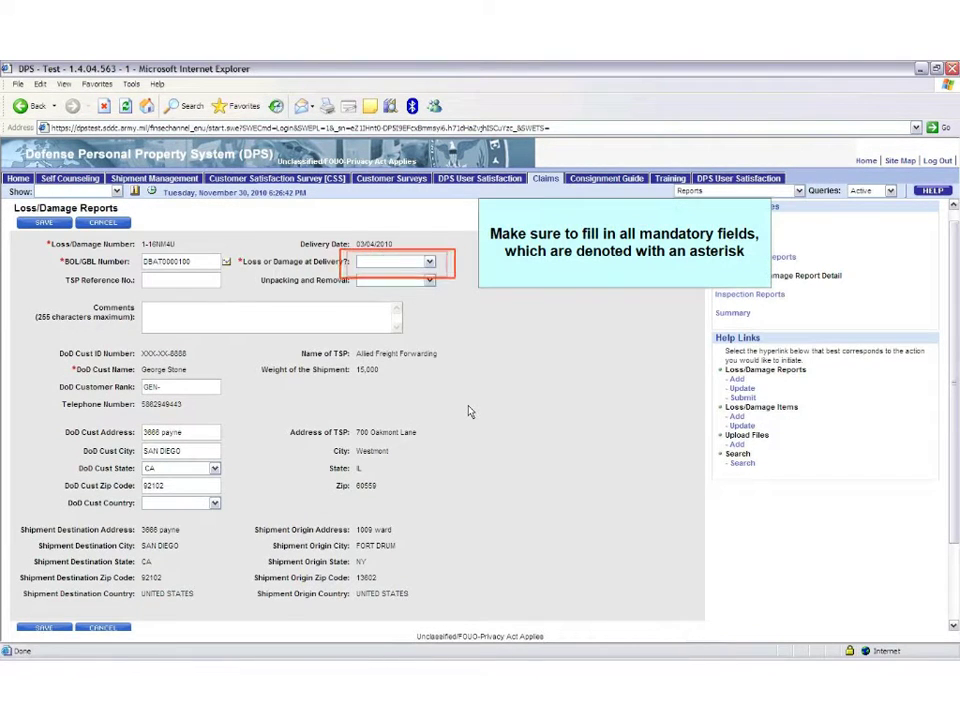
left_click(429, 262)
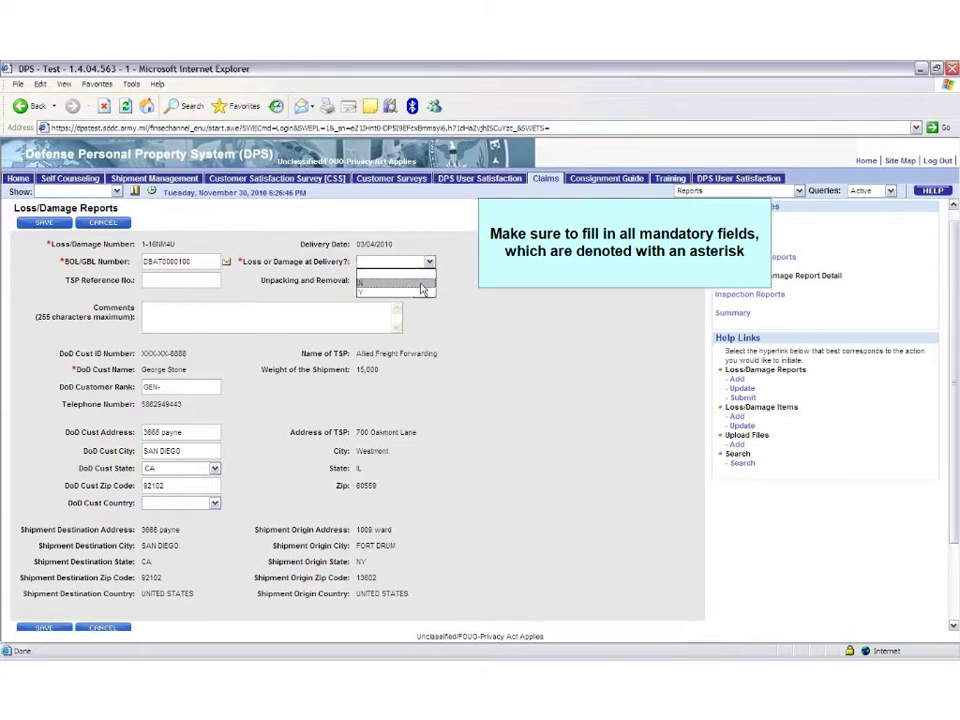
left_click(421, 293)
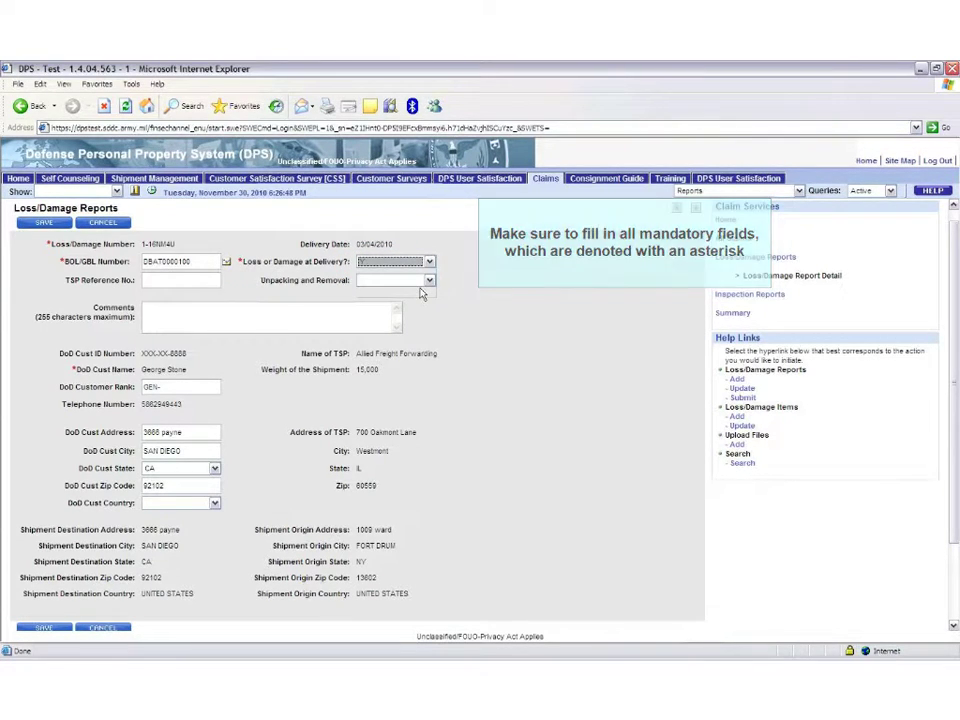
left_click(429, 283)
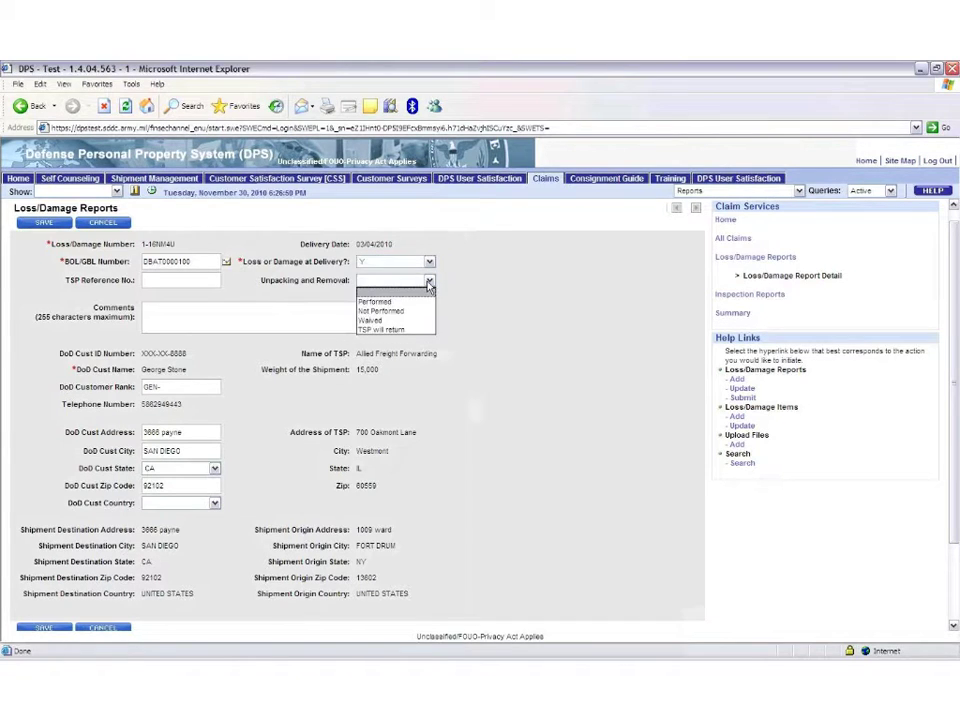
left_click(422, 301)
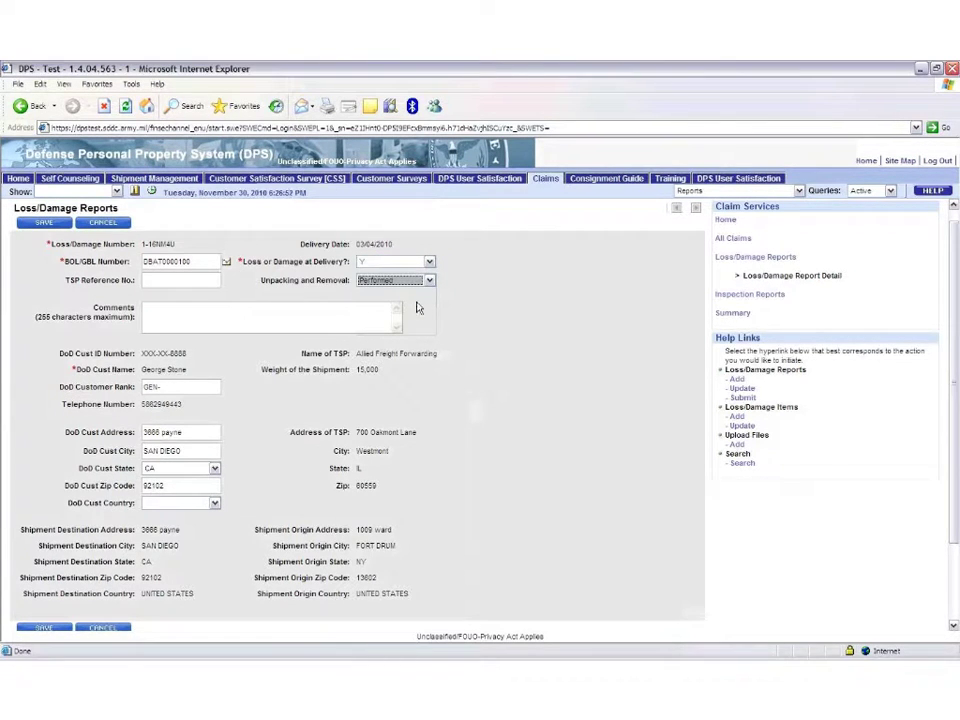
left_click(344, 320)
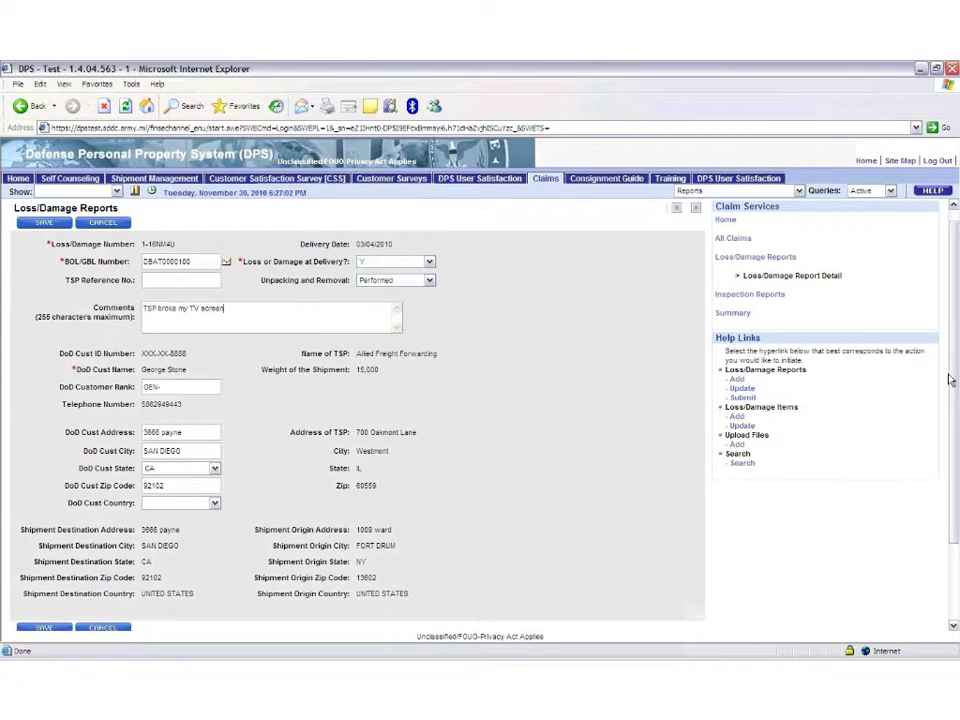
Save the report with its 'TSP broke my TV screen' comment and start a new damaged item
scroll(950, 380, "down", 2)
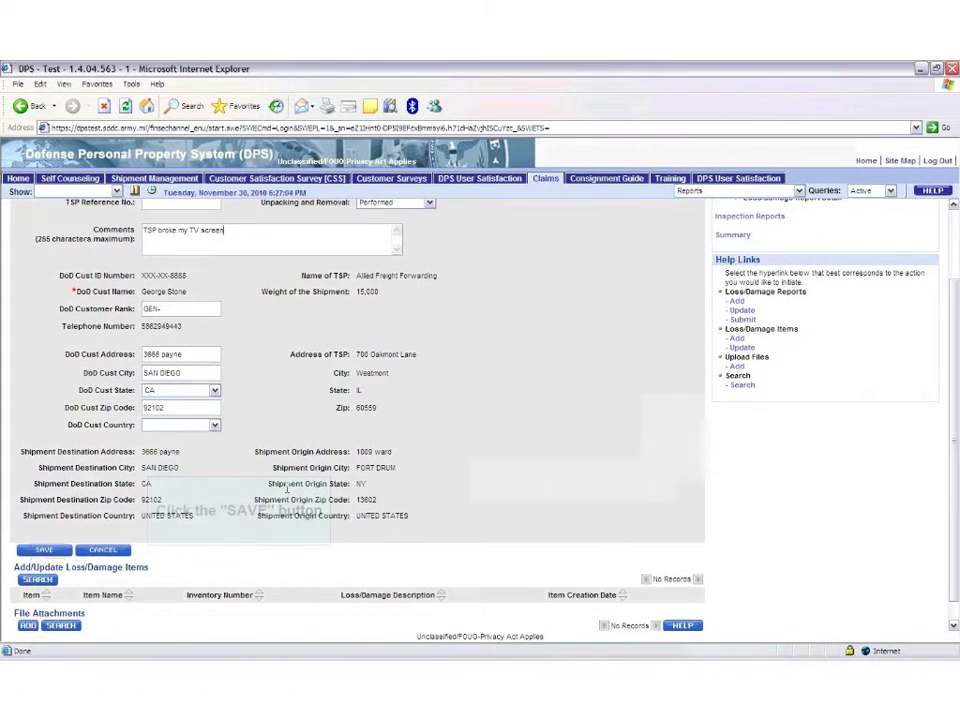
left_click(62, 552)
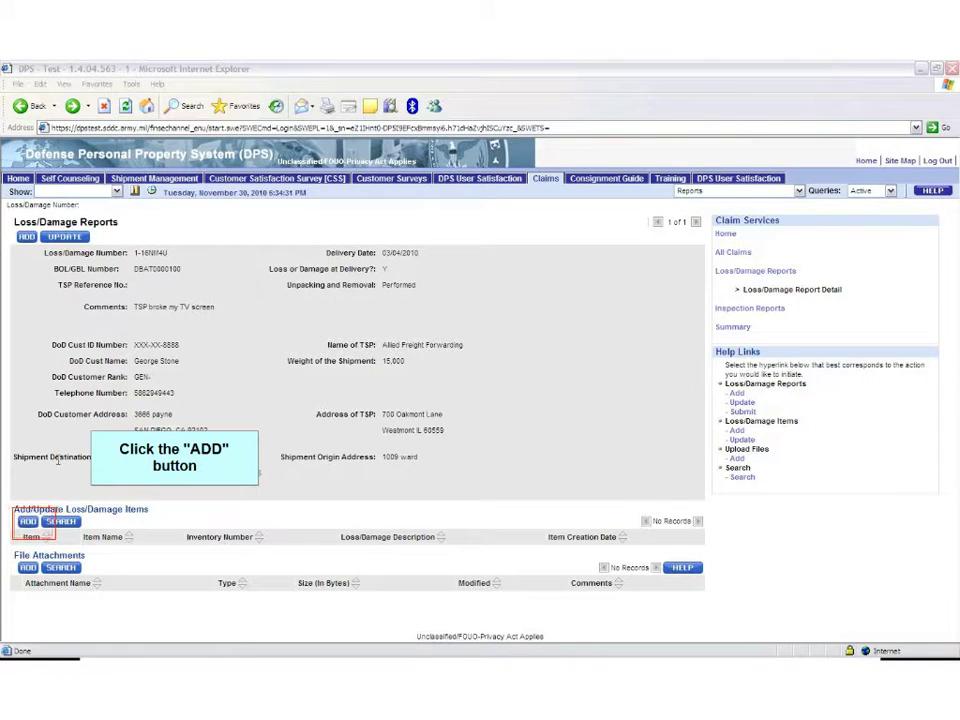
left_click(28, 522)
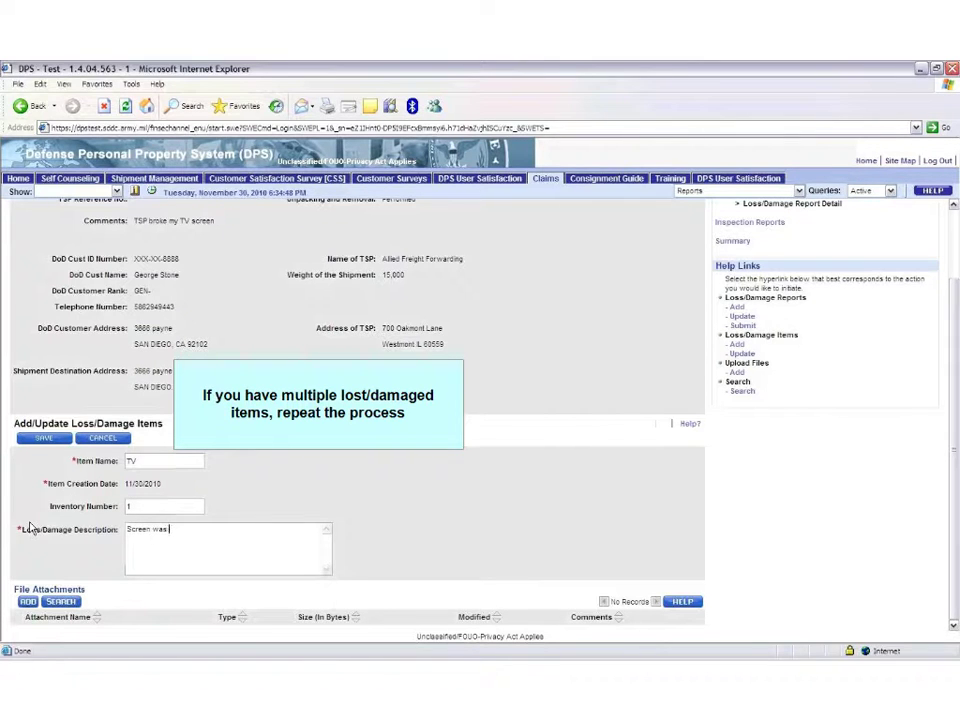
Finish the TV item's description as 'TV screen was cracked' for inventory number 1
type("ked")
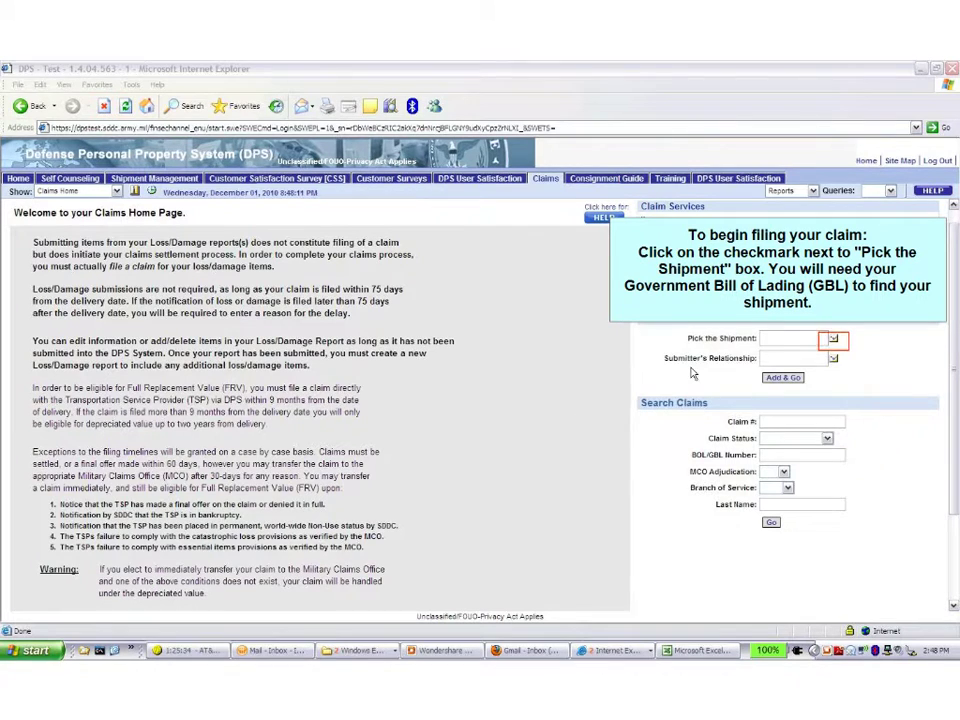
Pick the delivered shipment for a claim, choose Claimant as submitter's relationship, and add the claim
left_click(833, 343)
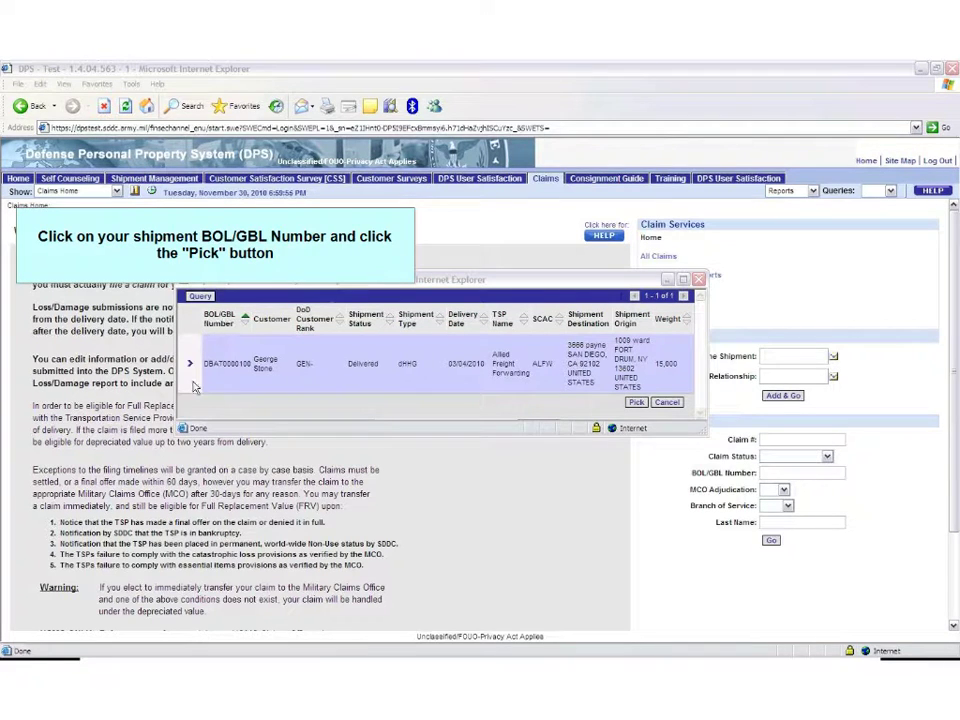
left_click(633, 403)
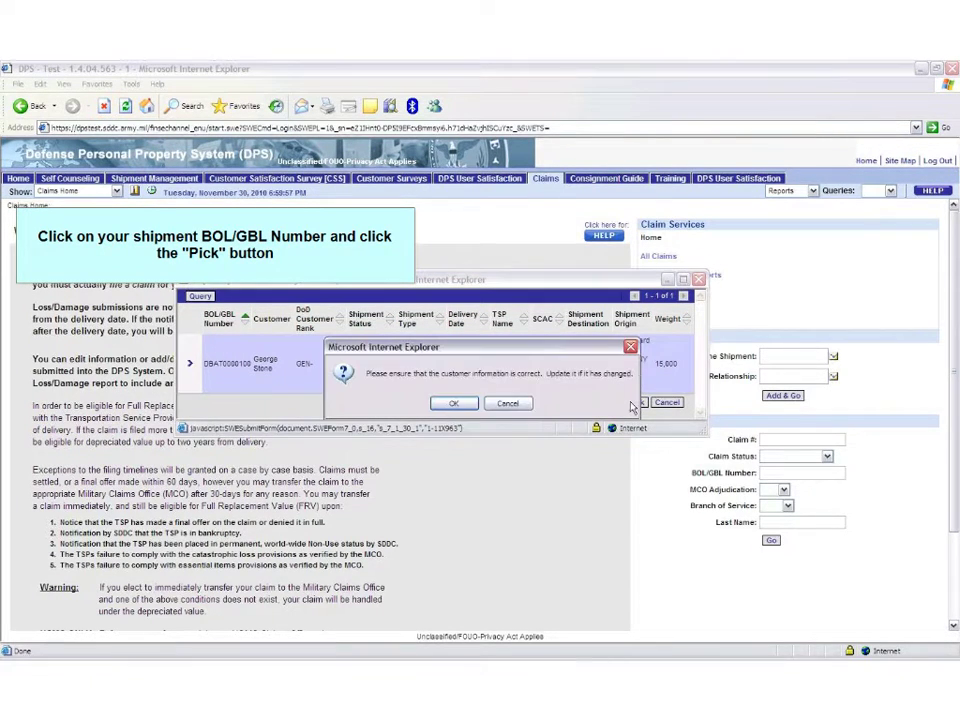
left_click(452, 404)
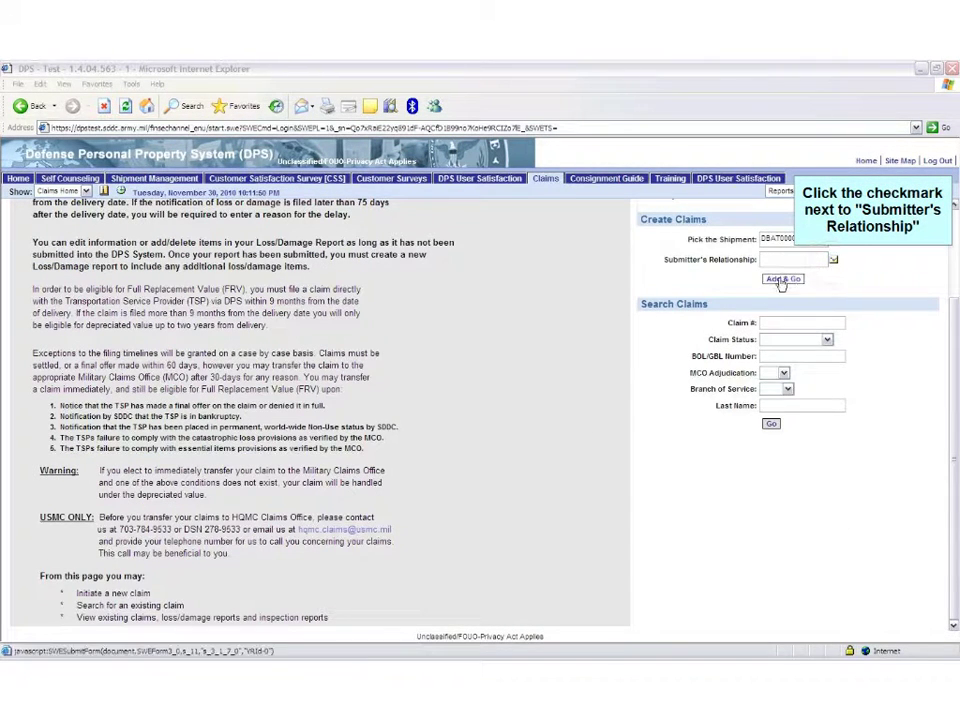
left_click(832, 263)
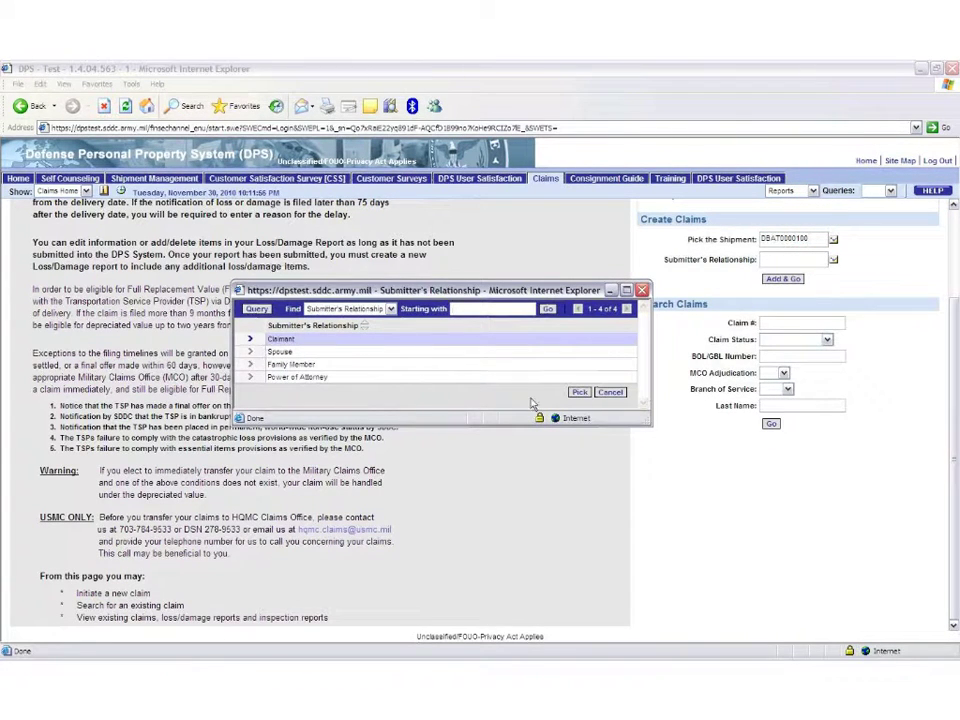
left_click(578, 393)
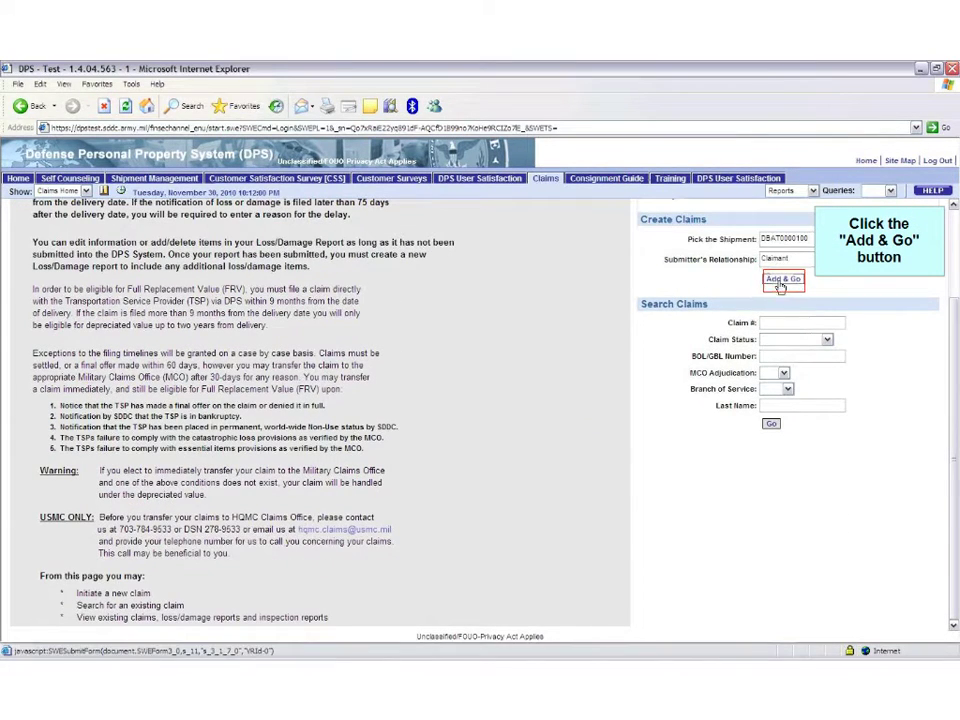
left_click(781, 284)
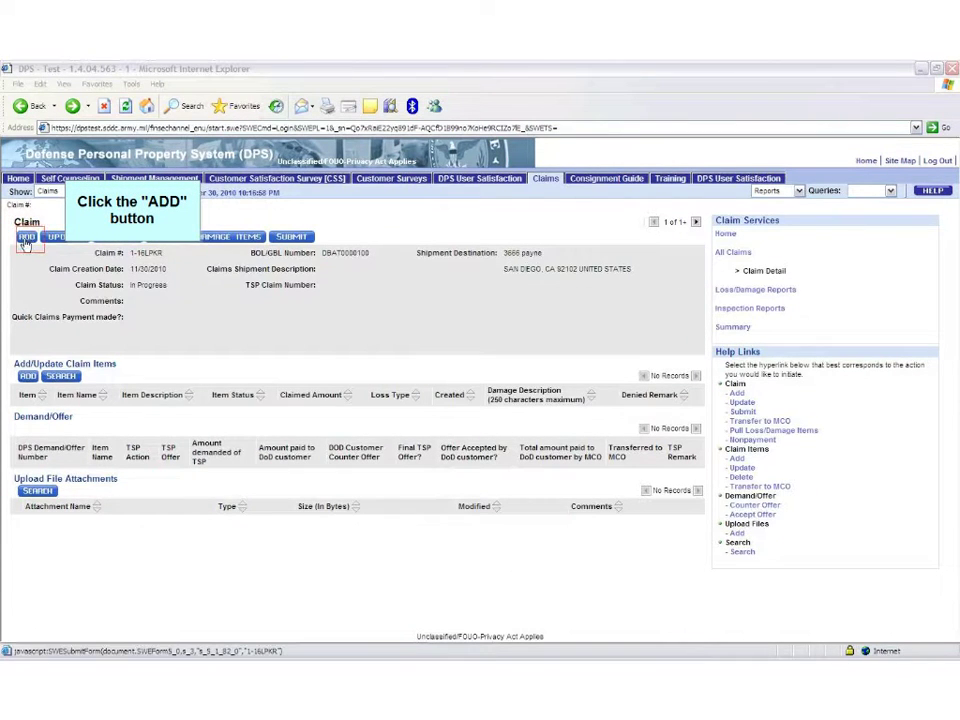
Add a new claim record and attach the delivered shipment's BOL/GBL number, confirming customer information
left_click(27, 238)
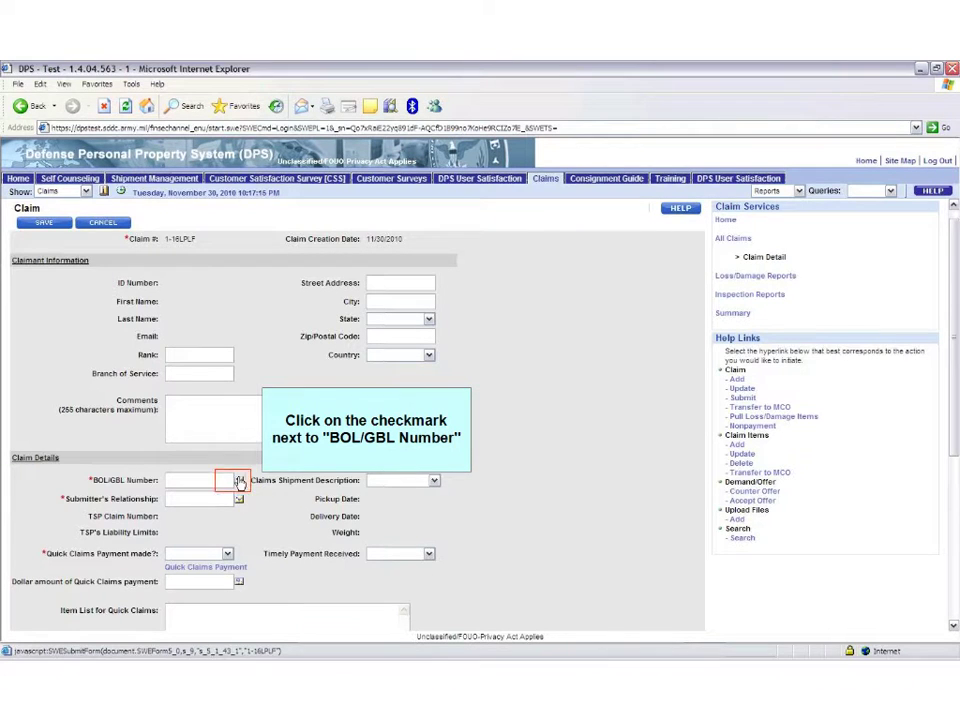
left_click(240, 482)
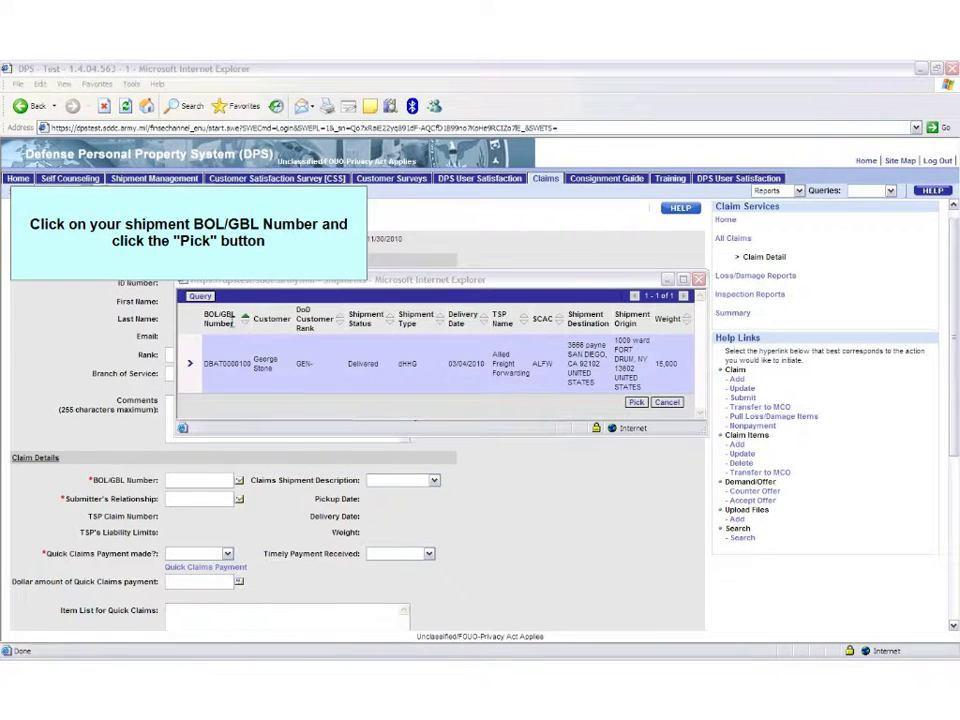
left_click(226, 363)
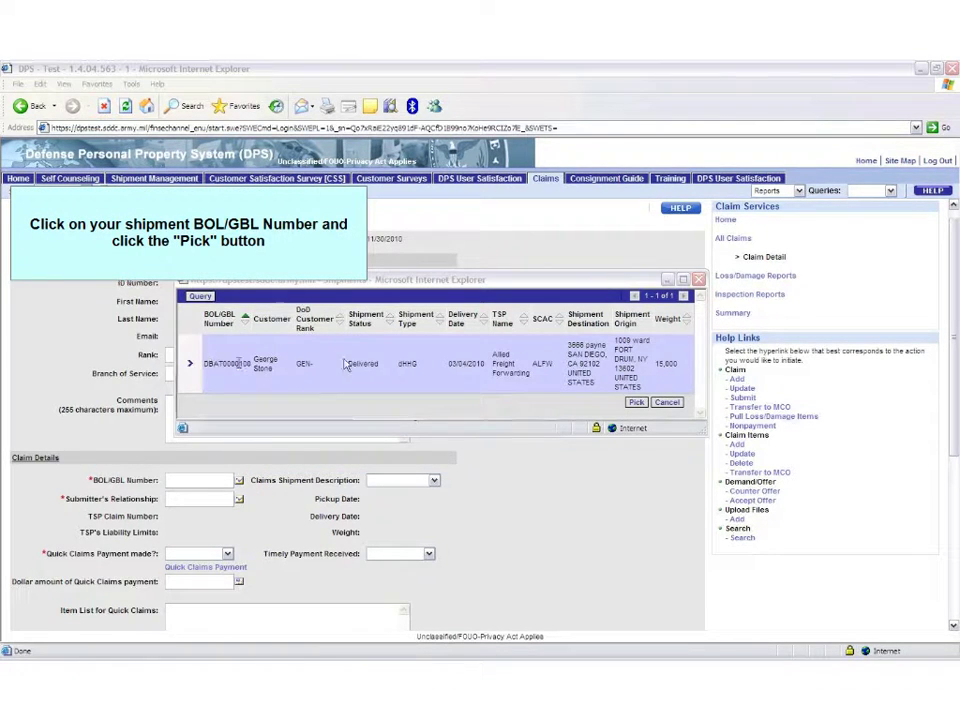
left_click(633, 403)
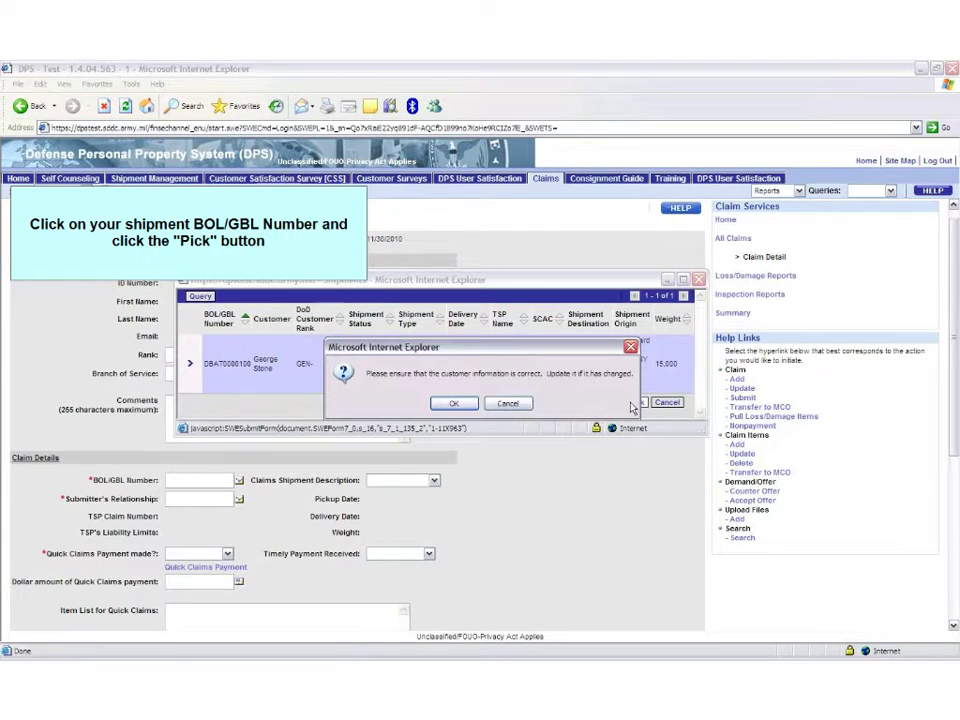
left_click(457, 407)
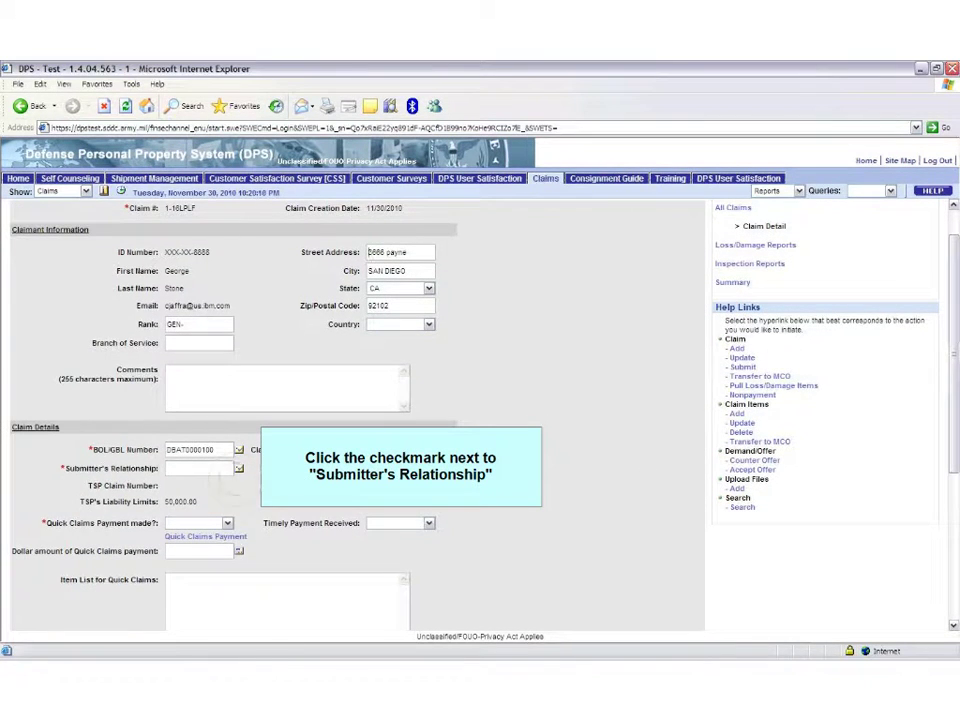
Set submitter's relationship to Claimant, answer N for quick claims payment, and save the claim
left_click(239, 469)
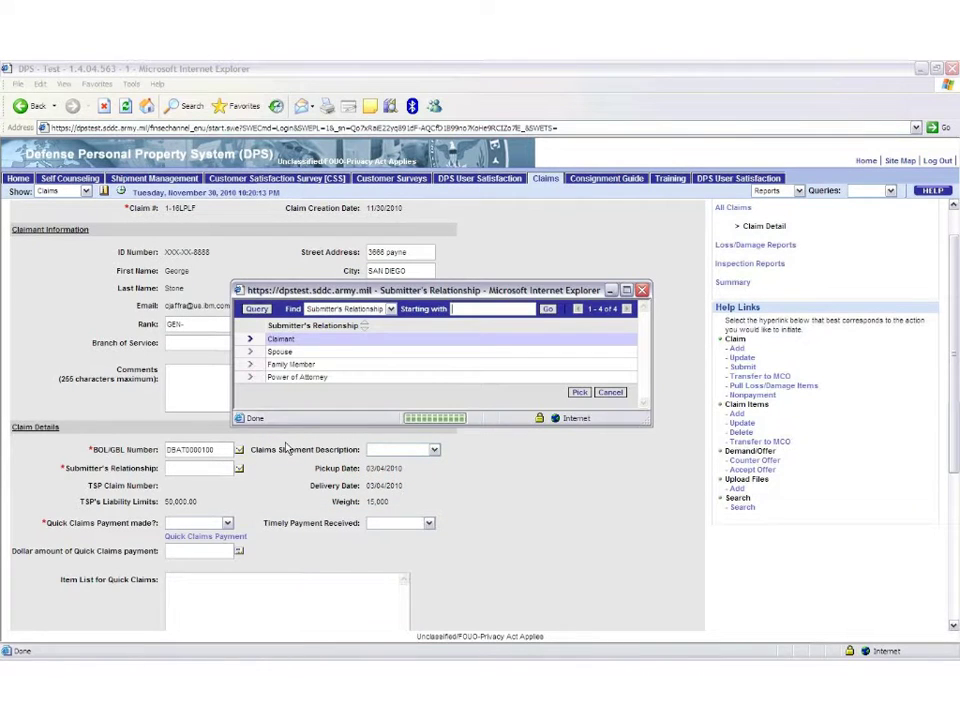
left_click(578, 392)
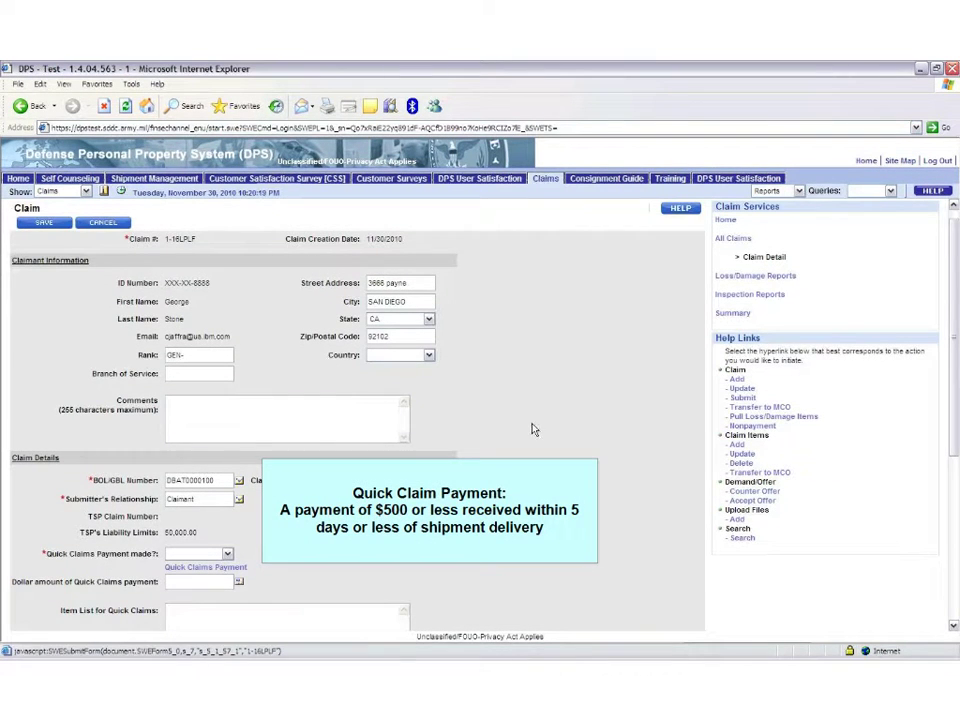
left_click_drag(952, 350, 952, 444)
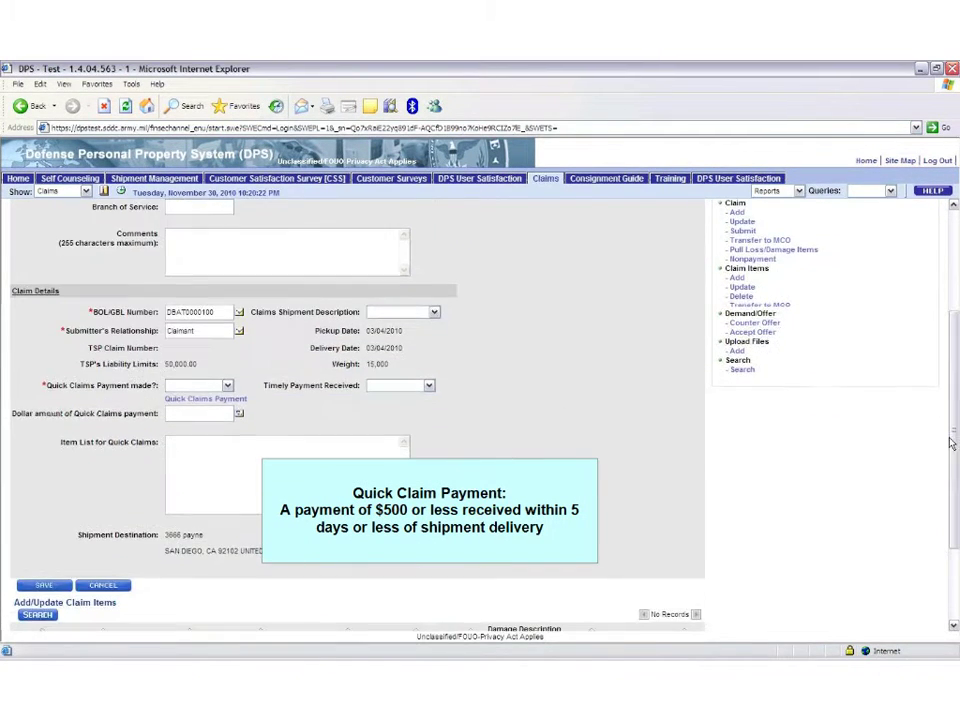
left_click(228, 386)
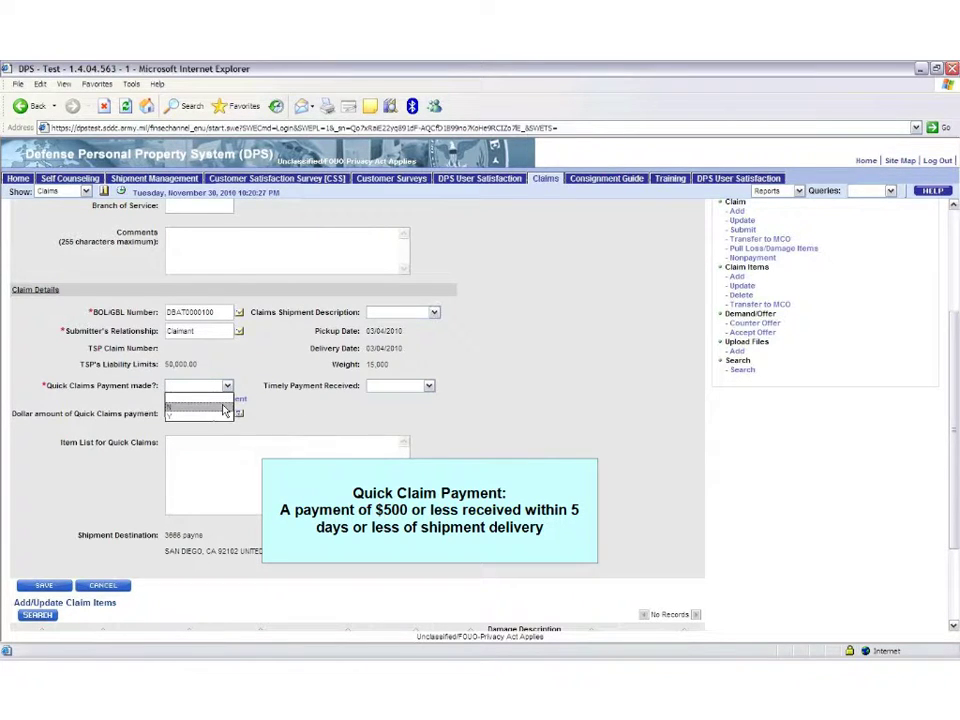
left_click(224, 409)
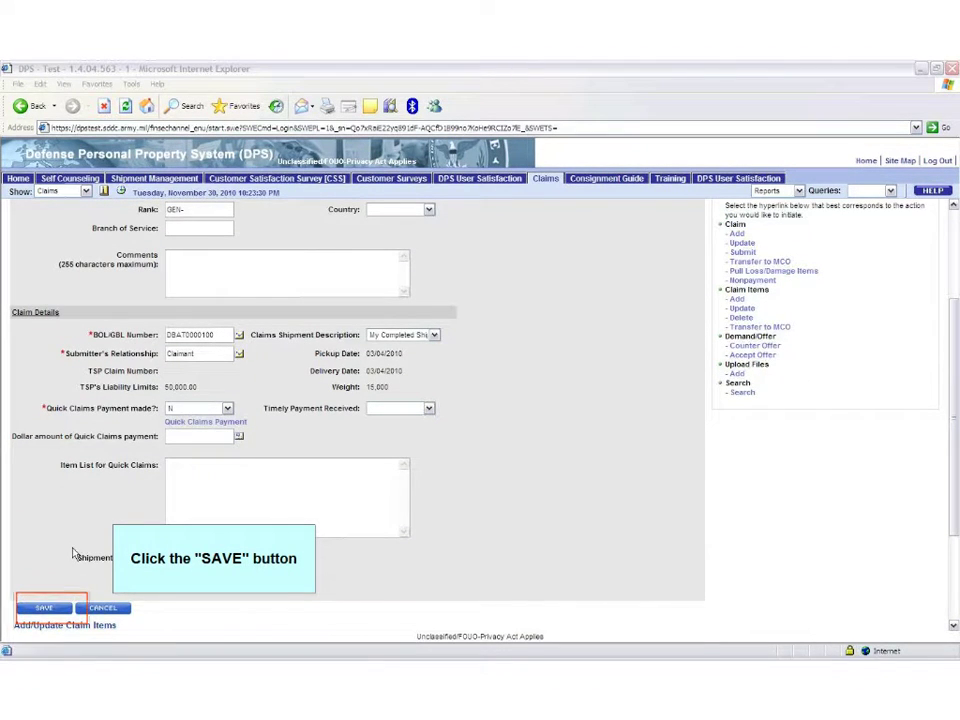
left_click(55, 608)
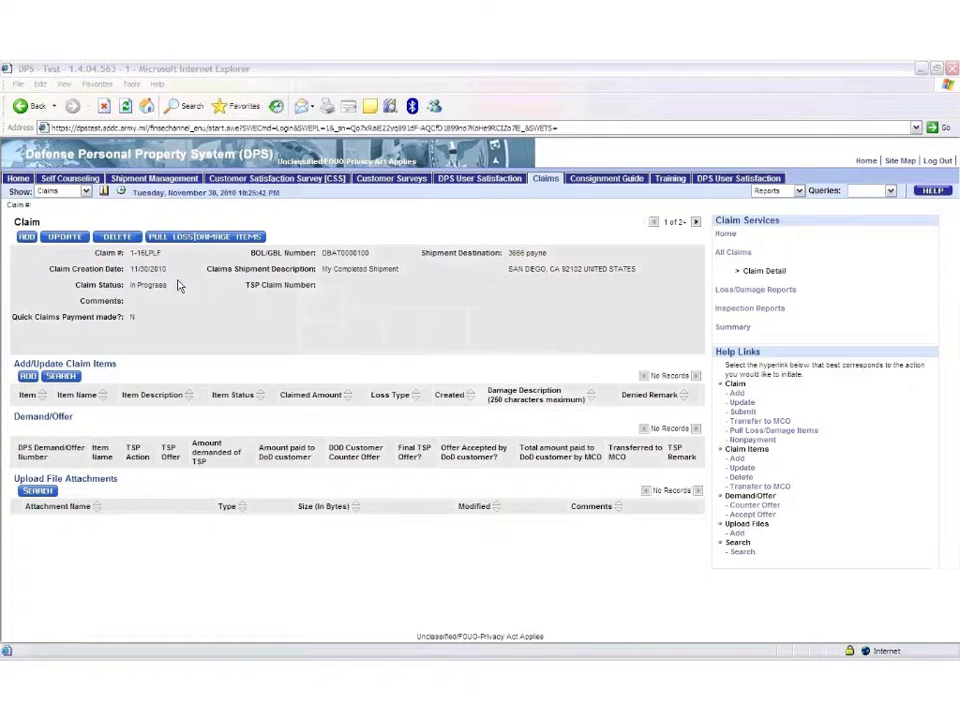
Begin a new claim item under Add/Update Claim Items for the missing Samsung TV
left_click(28, 377)
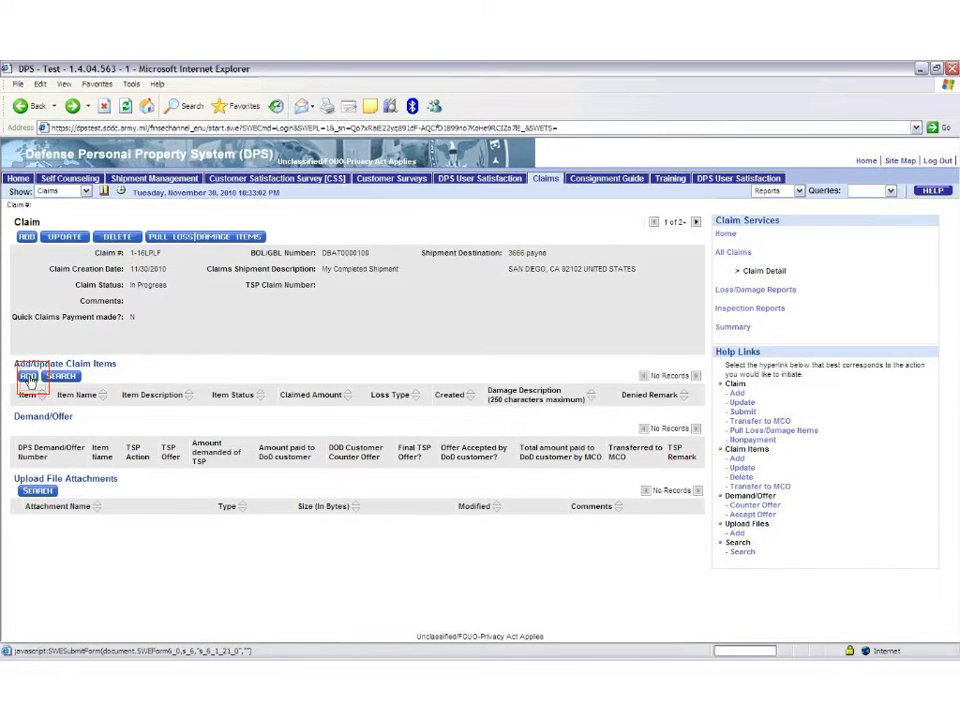